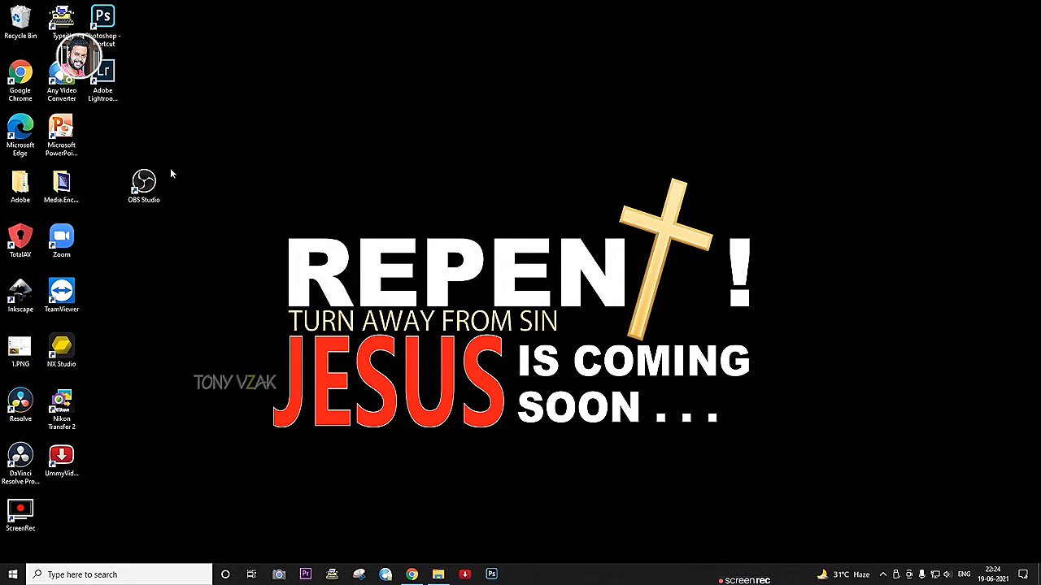
Launch OBS Studio and turn on Studio Mode
click(144, 183)
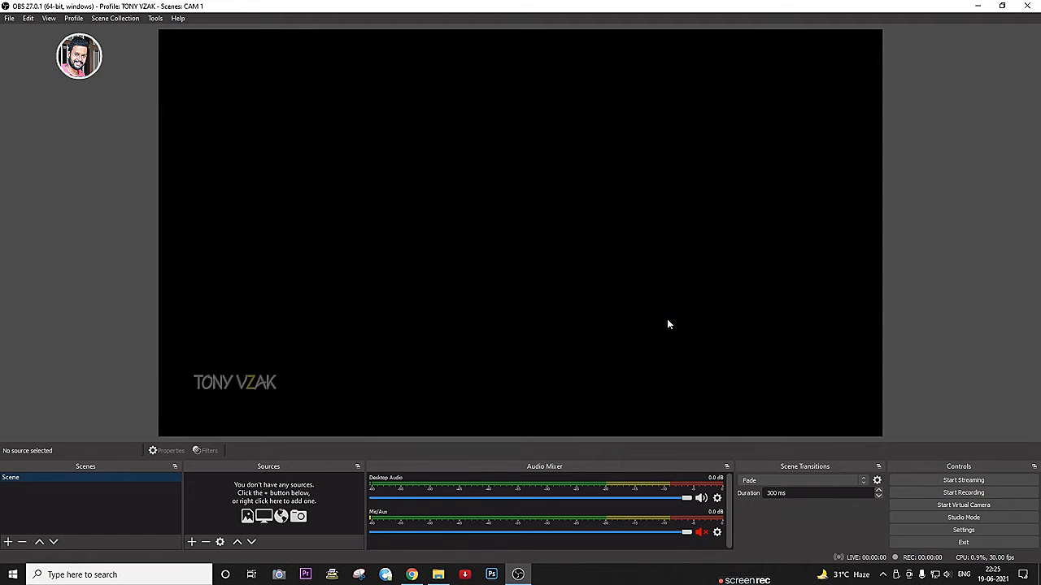
click(963, 518)
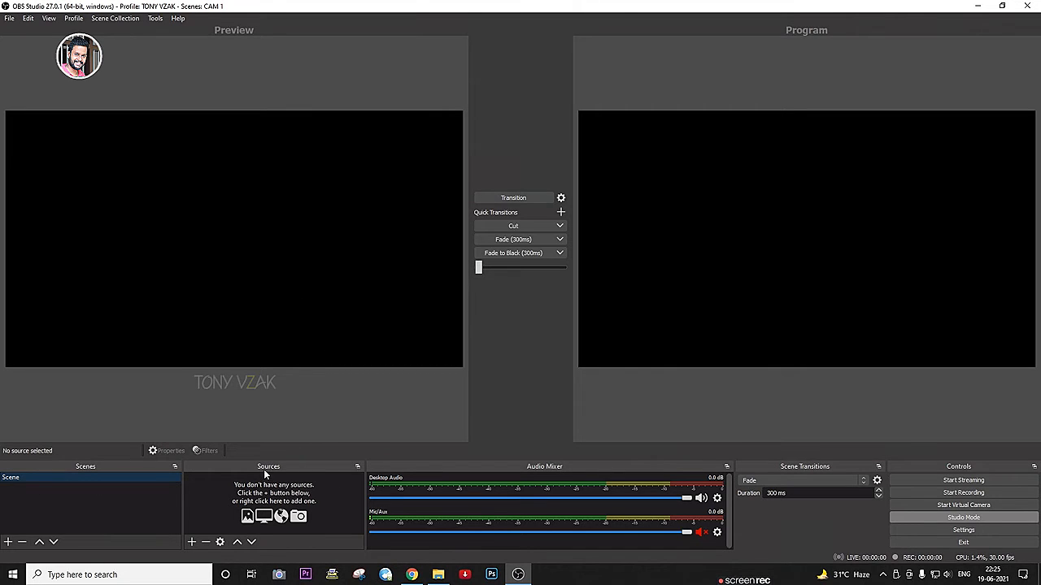
Add a new Video Capture Device source to the scene, using the Integrated Camera with the default resolution
click(193, 541)
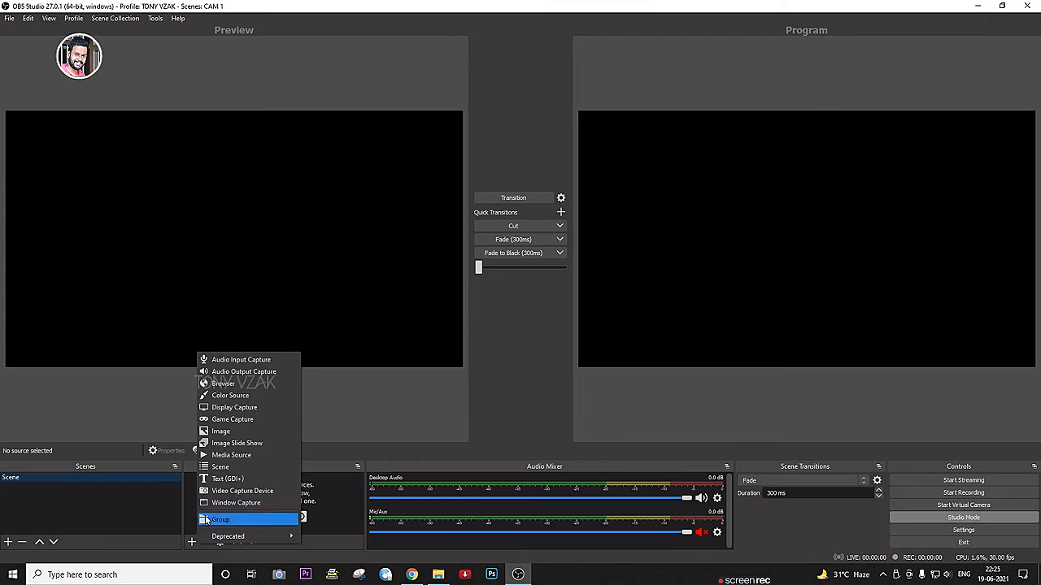
click(244, 494)
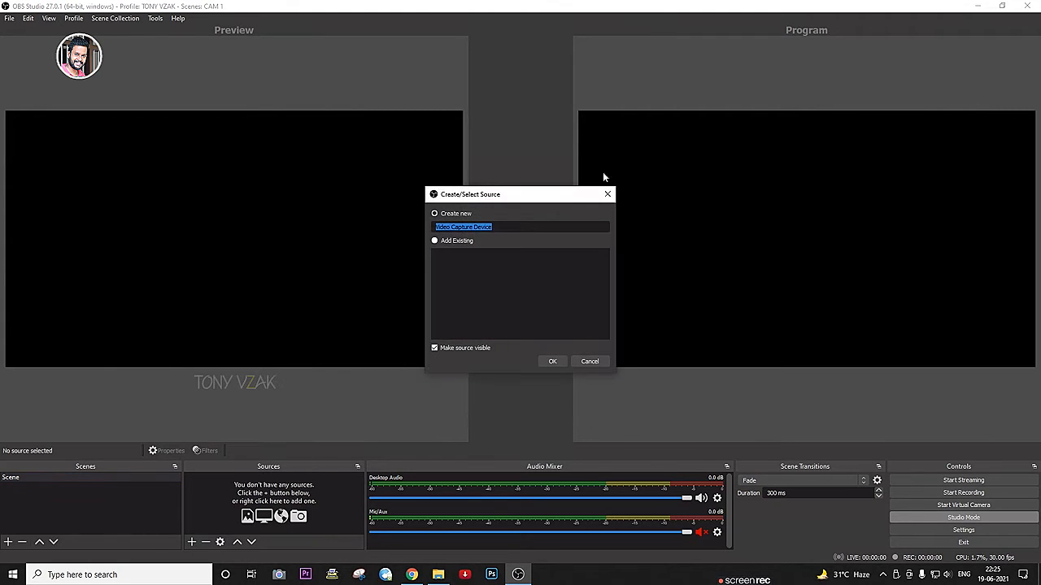
click(552, 361)
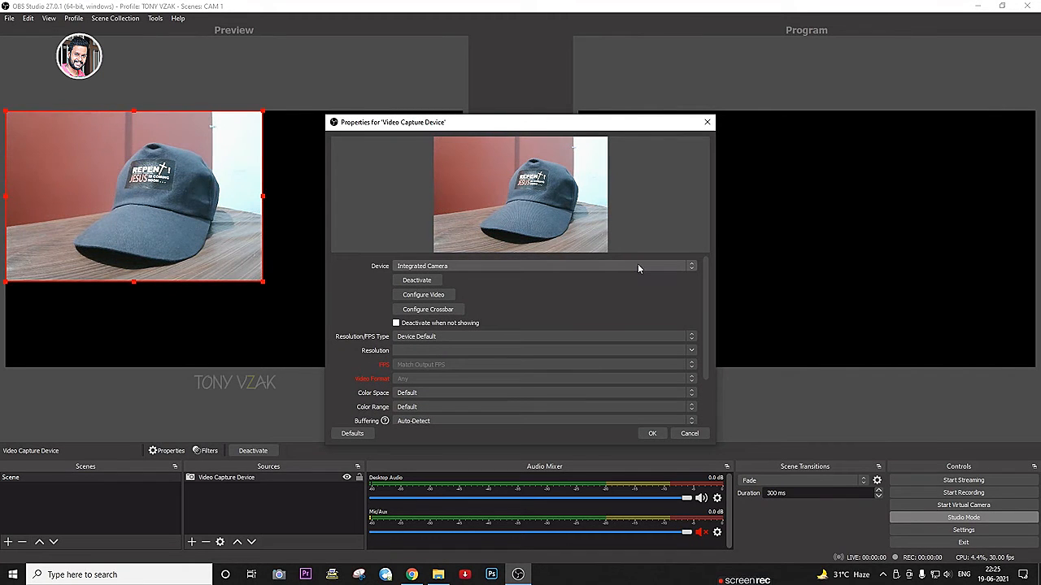
click(638, 266)
click(420, 277)
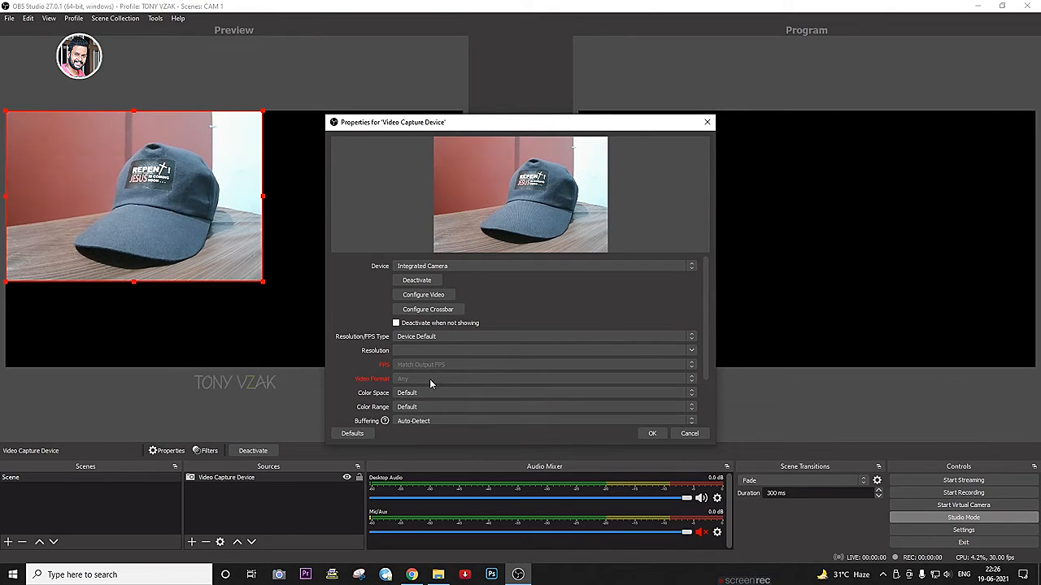
click(653, 433)
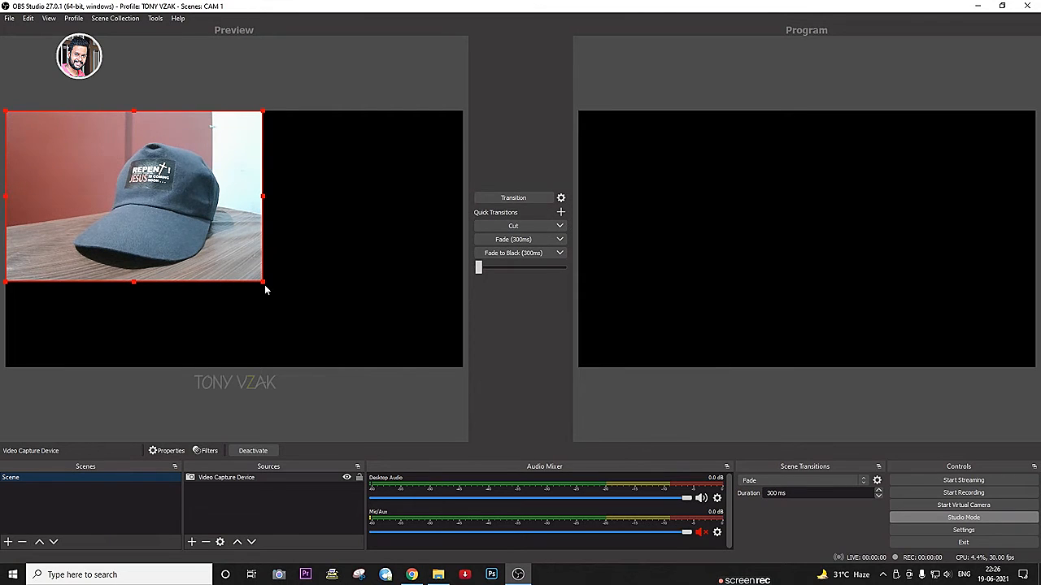
Enlarge the camera source to the full canvas width and move it up until its lower edge meets the canvas bottom
drag(262, 282, 461, 389)
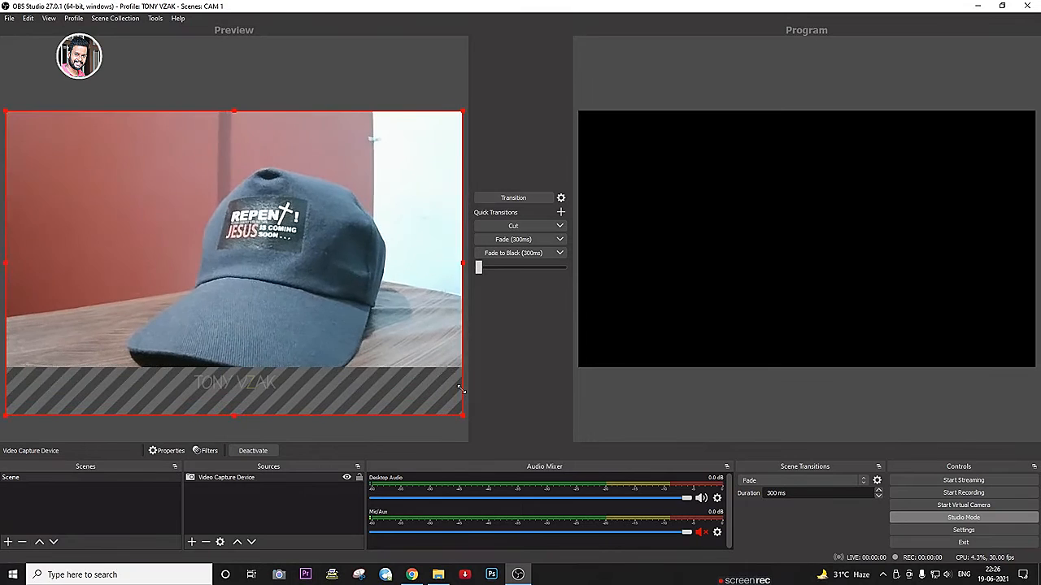
drag(302, 311, 303, 263)
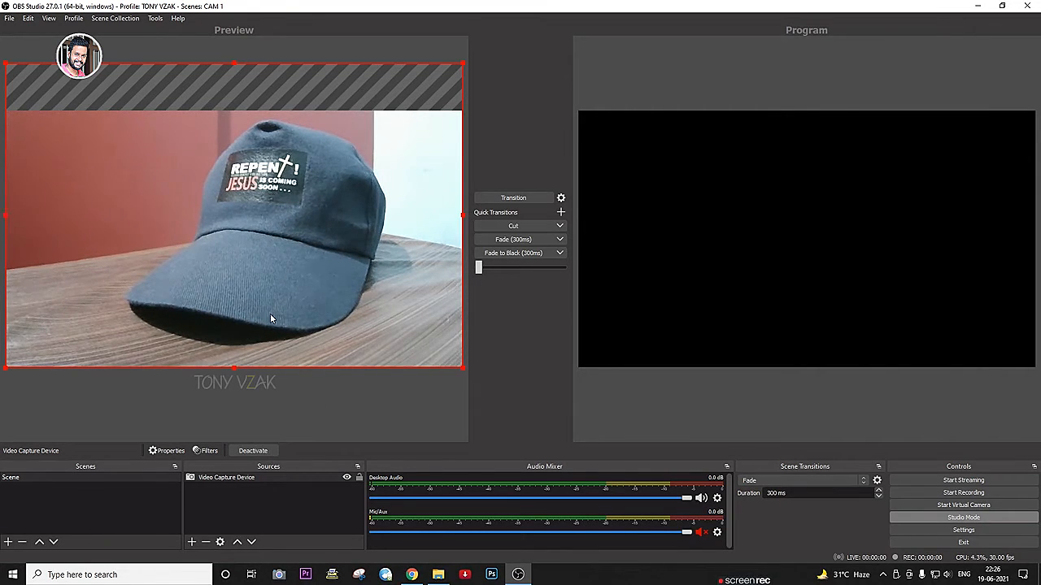
Add an Image source showing "Red 4 Lower Third With Transparency SDFSDFF.png" from the 7FOCUS ONLINE > OBS VIDEO LIVE folder
click(192, 541)
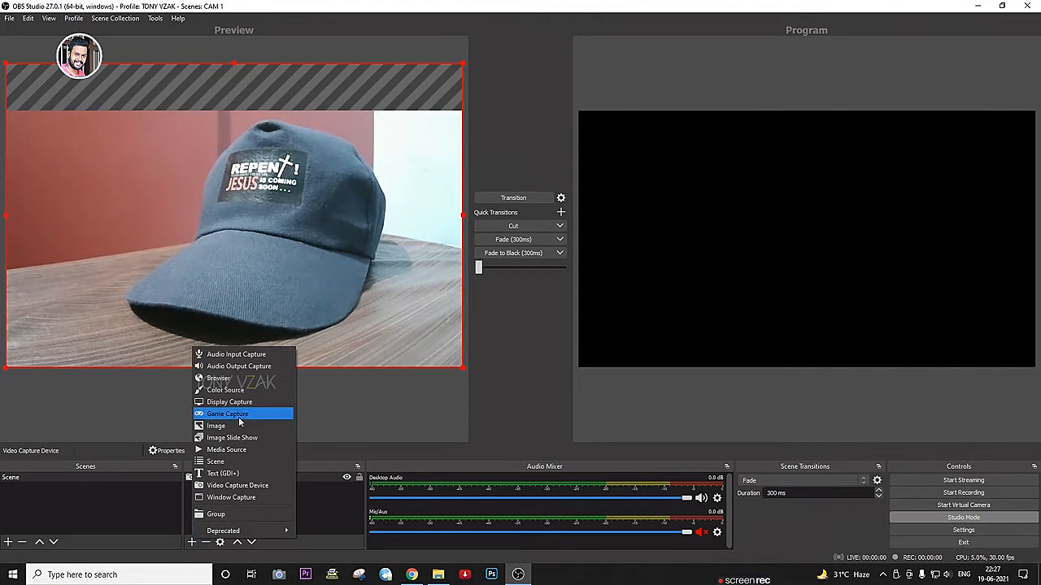
click(216, 425)
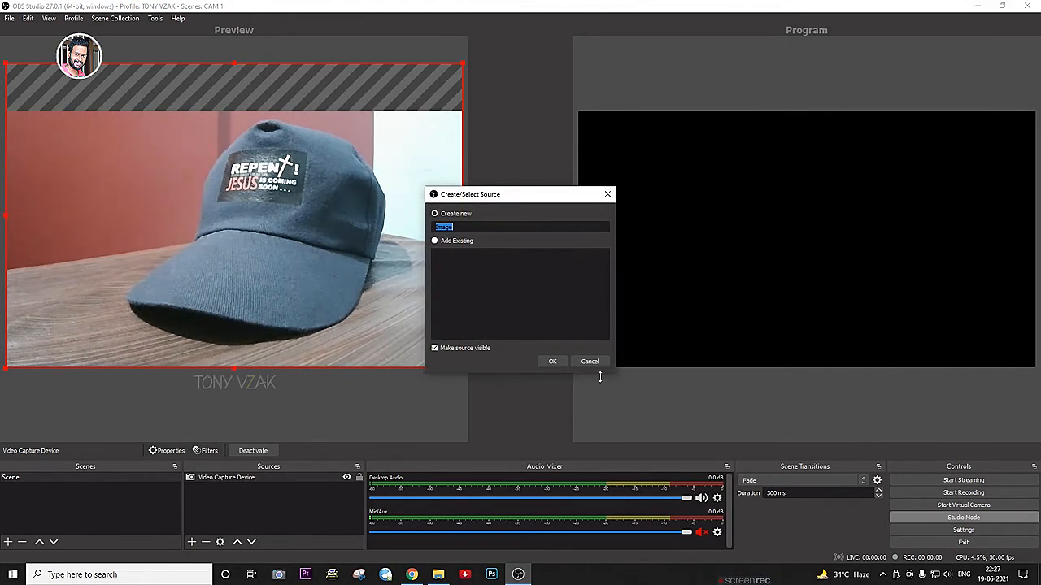
click(552, 361)
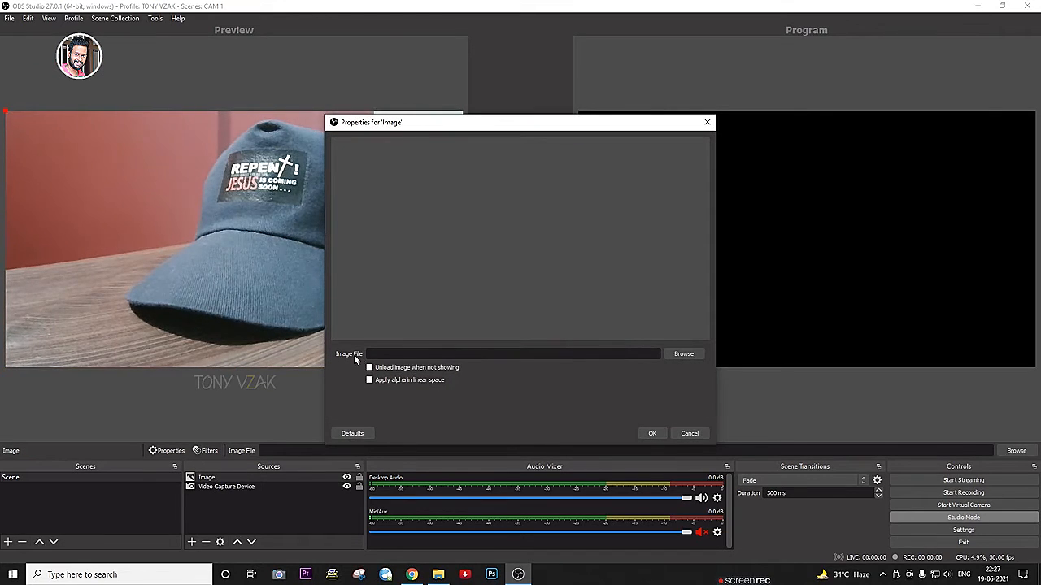
click(683, 353)
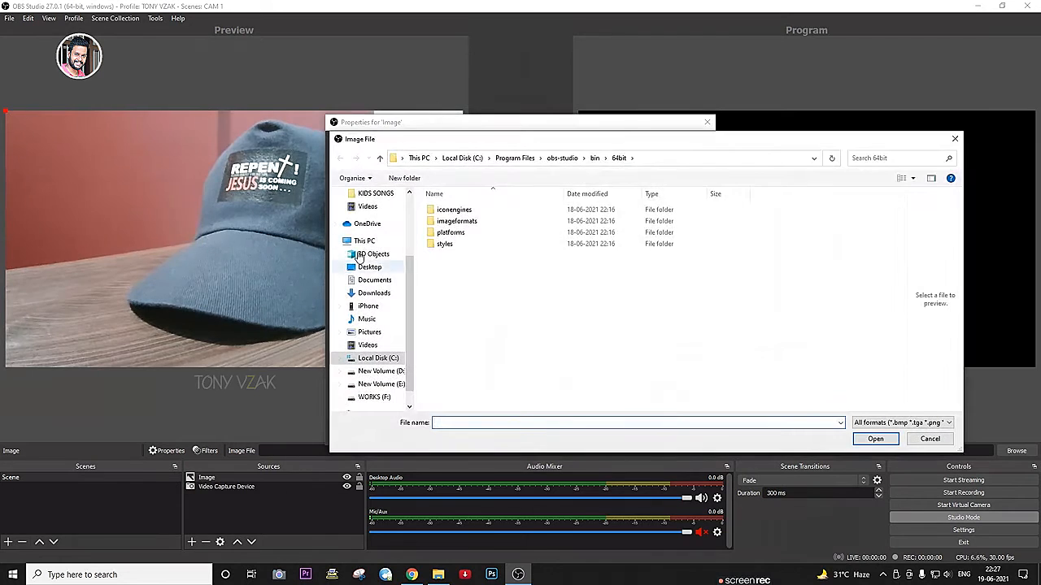
scroll(370, 228, up, 2)
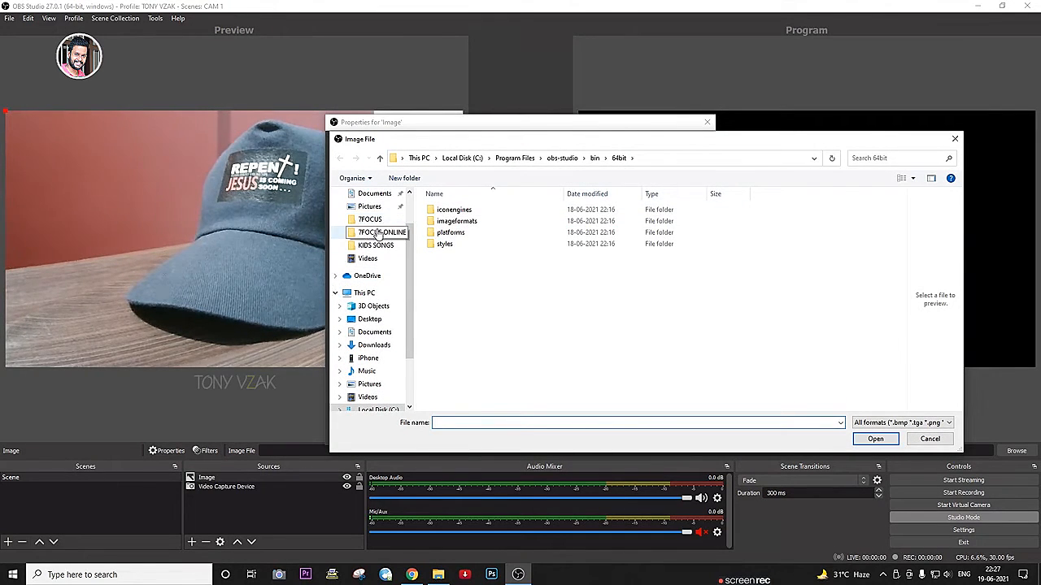
click(381, 233)
double_click(512, 234)
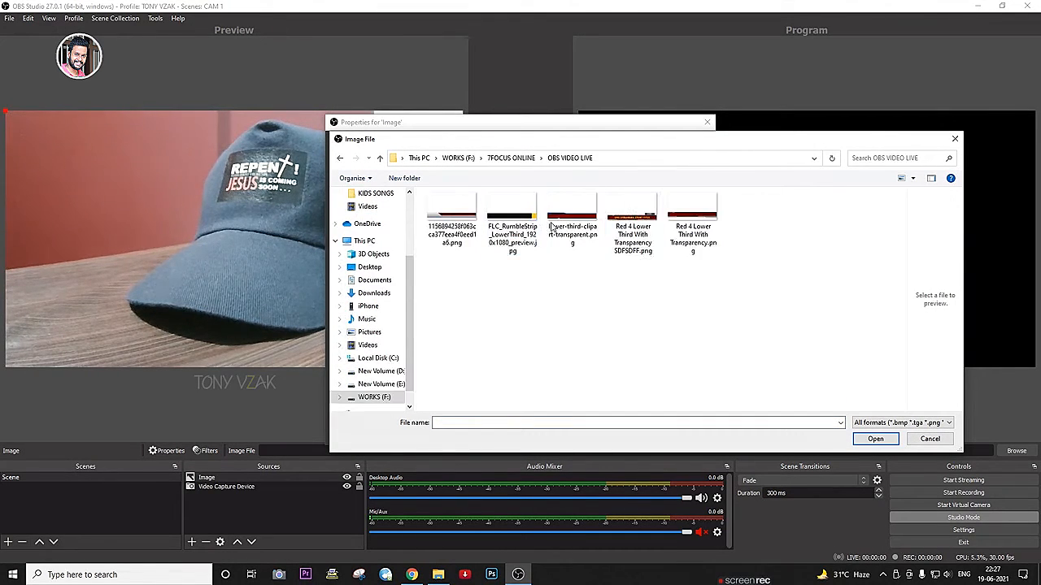
click(632, 228)
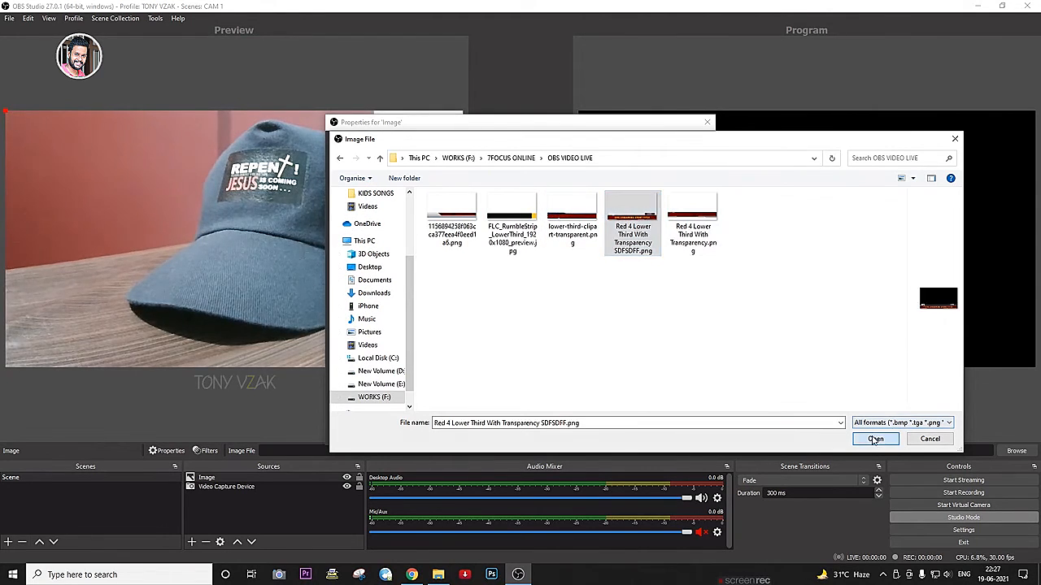
click(891, 436)
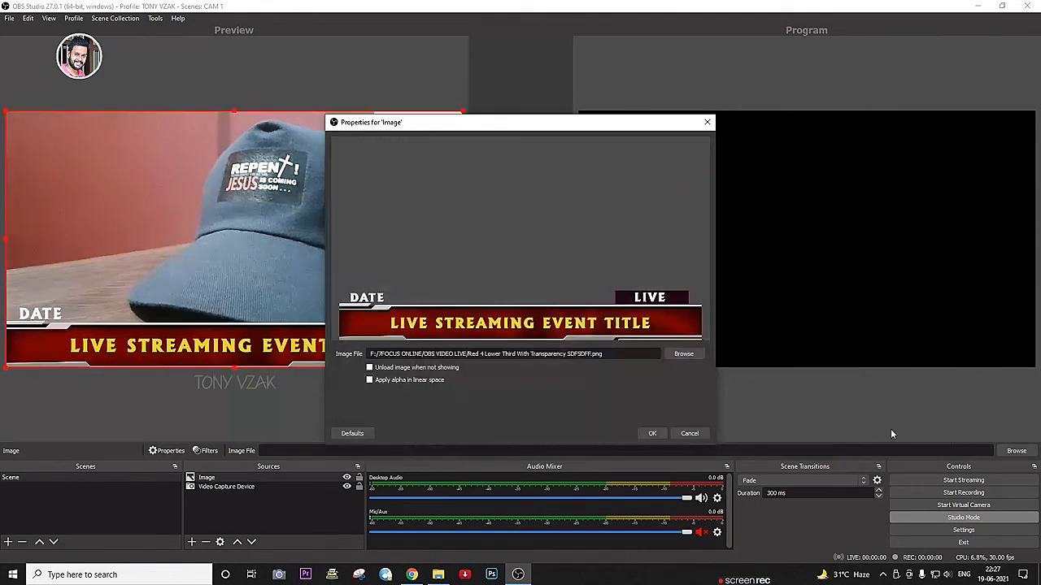
click(657, 436)
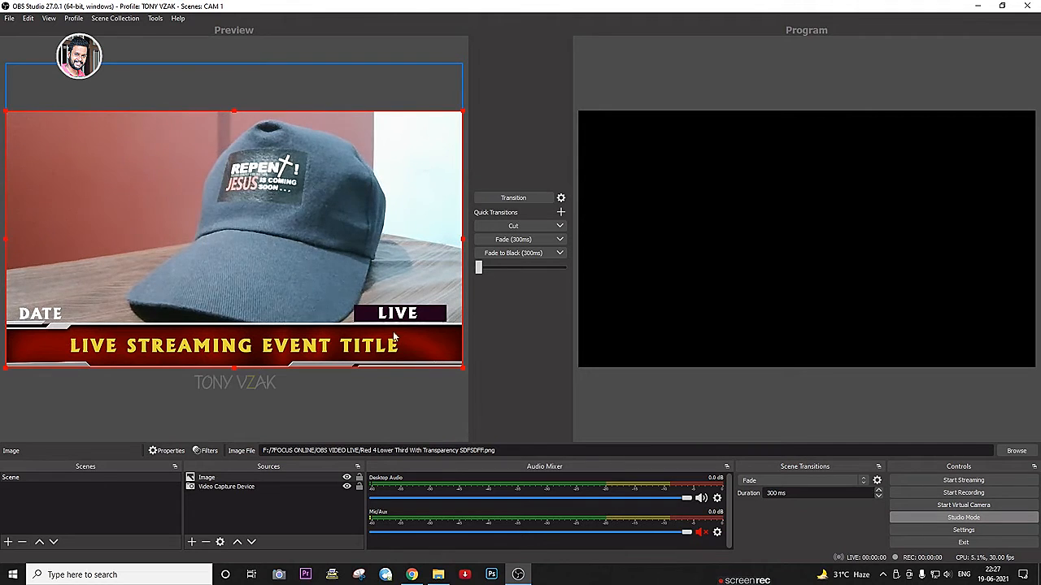
Deselect the lower-third image and transition the preview scene to the program output
click(405, 414)
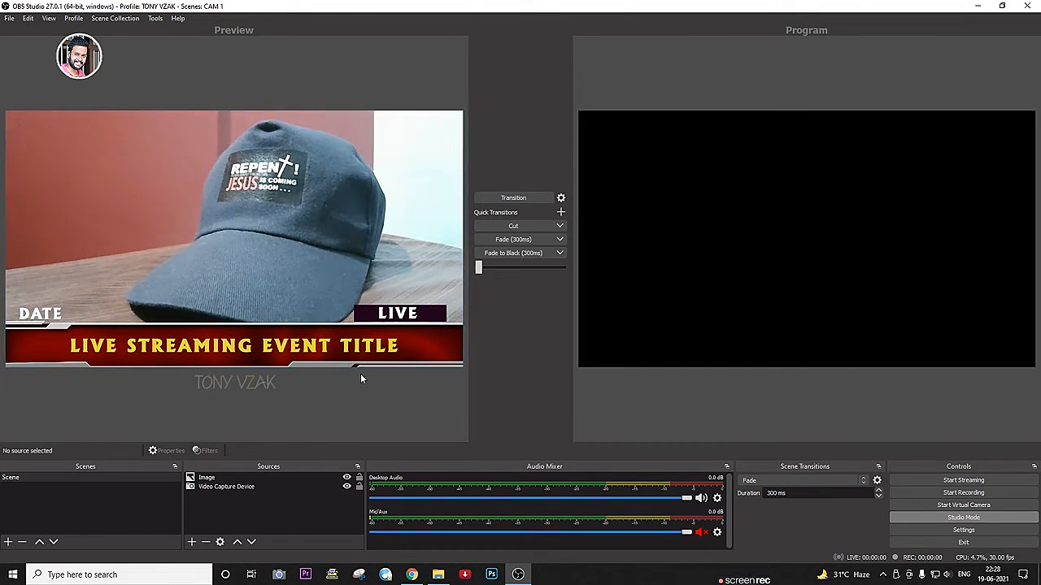
click(510, 196)
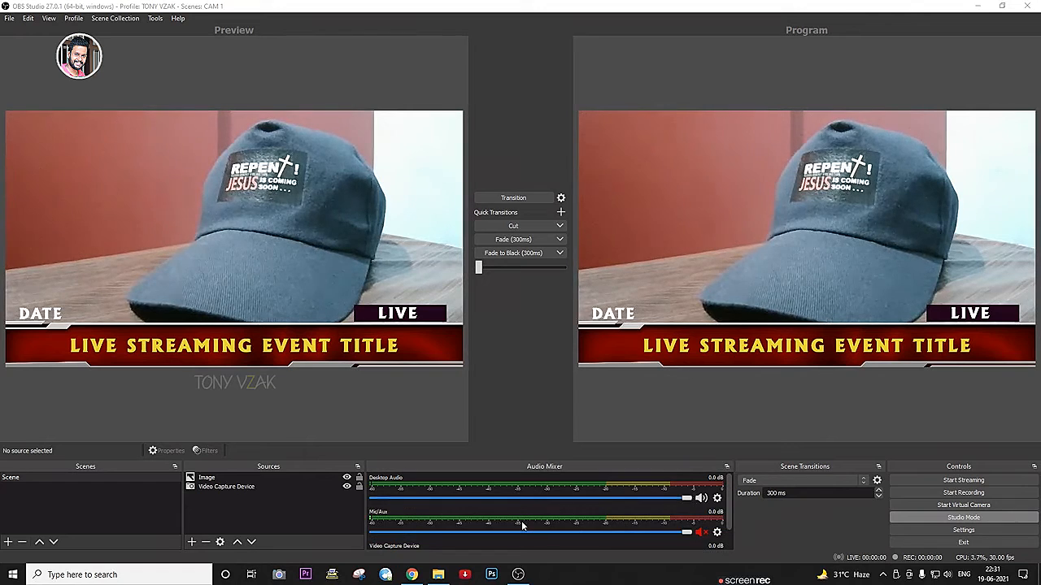
Unmute the Video Capture Device and Mic/Aux channels in the audio mixer
scroll(521, 520, down, 2)
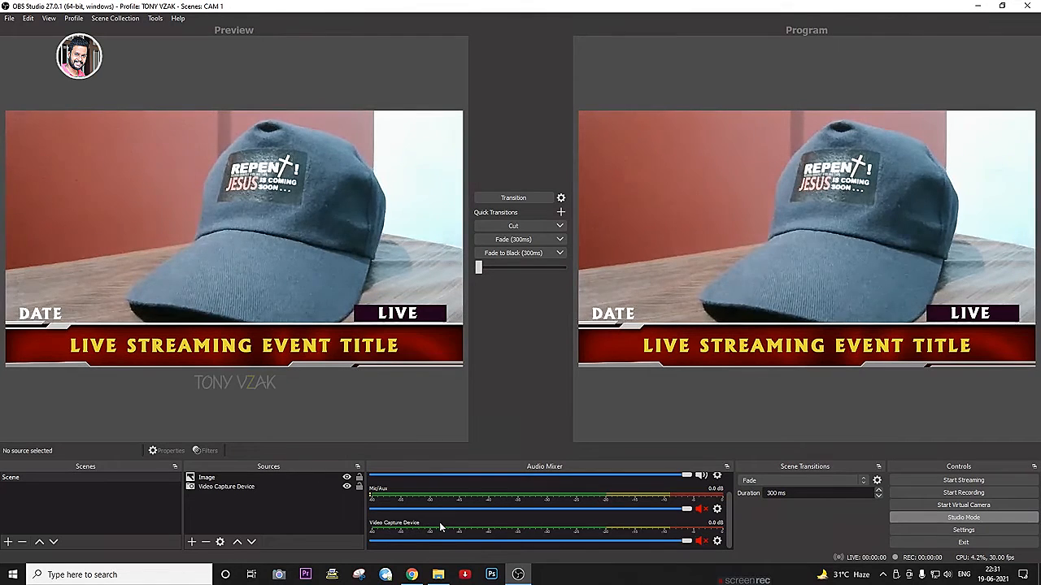
click(701, 541)
click(701, 510)
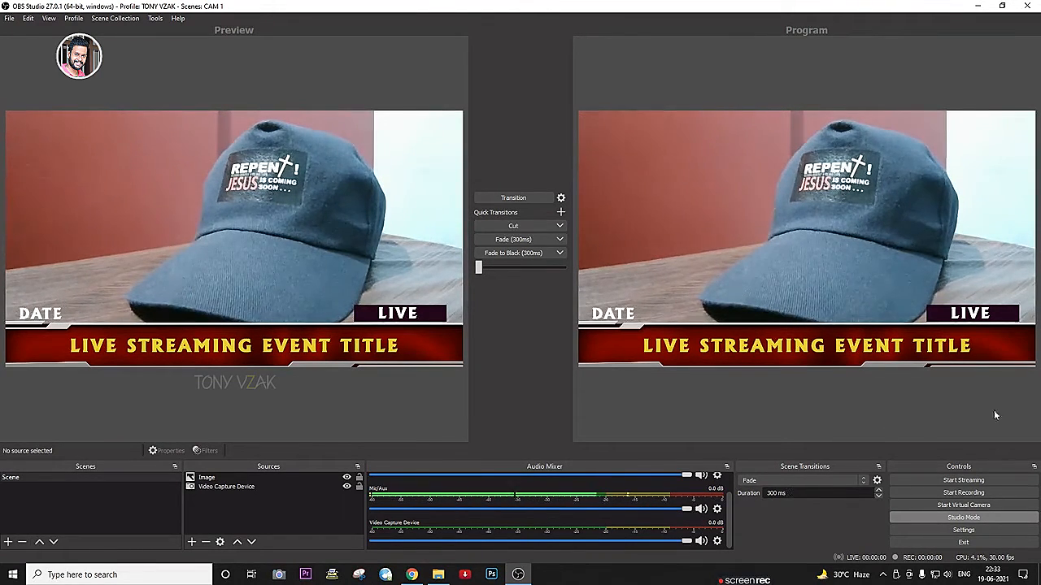
Set the streaming service to YouTube - RTMPS in the stream settings
click(965, 531)
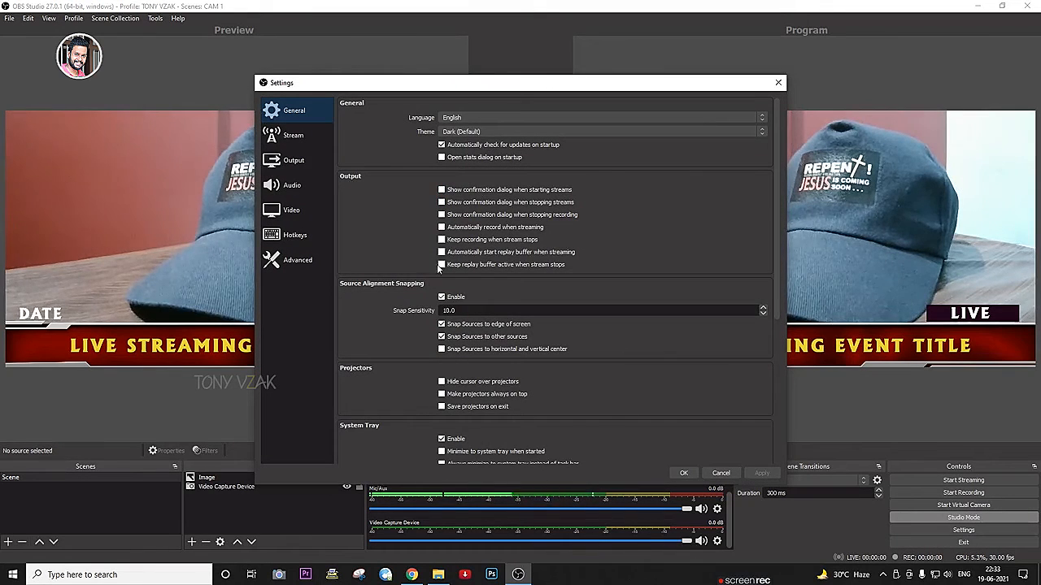
click(302, 143)
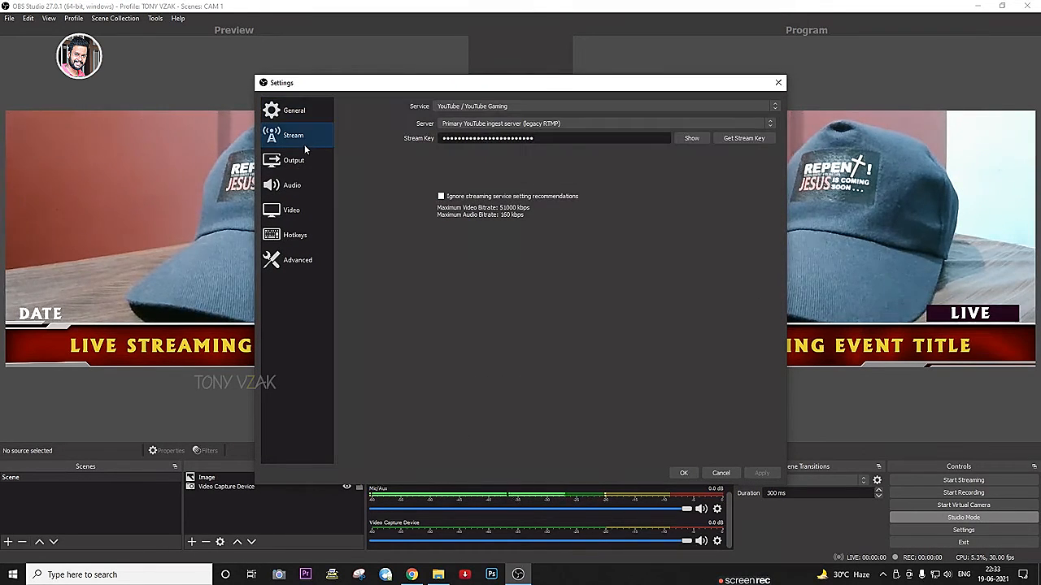
click(550, 107)
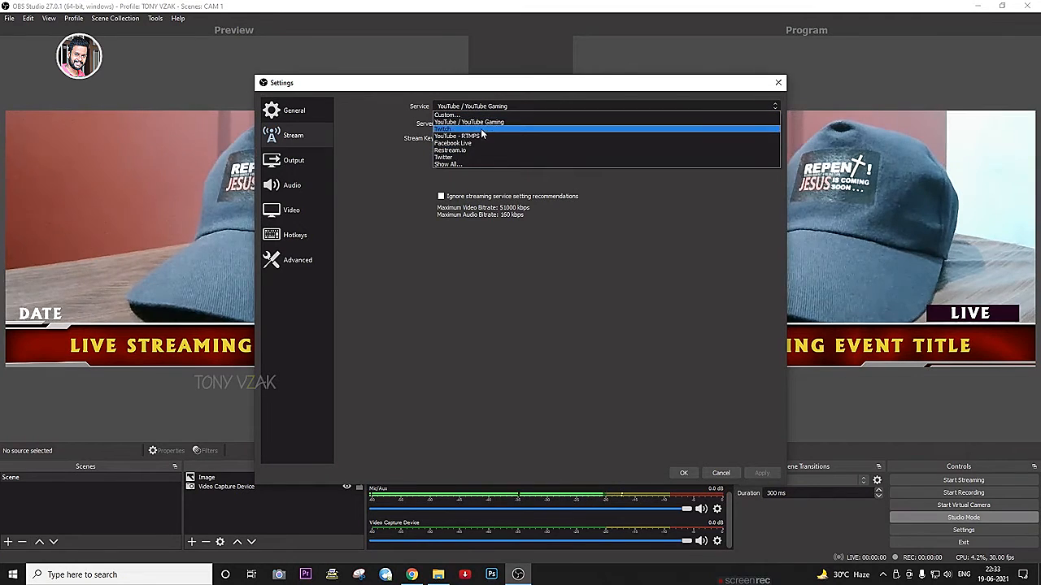
click(452, 136)
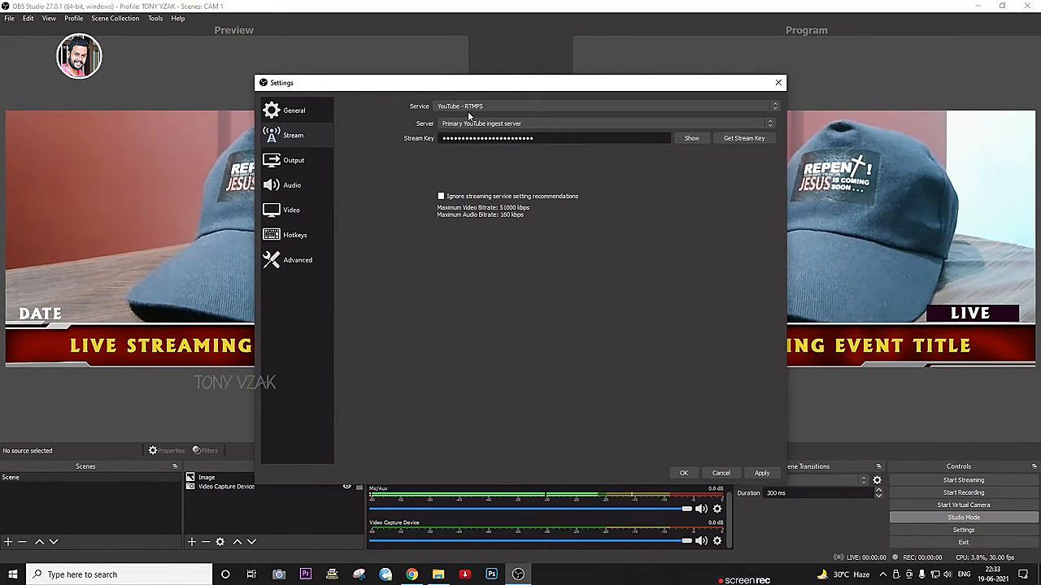
Review the stream key field and the streaming output's video bitrate, encoder and audio bitrate, returning to the stream settings
drag(534, 139, 412, 140)
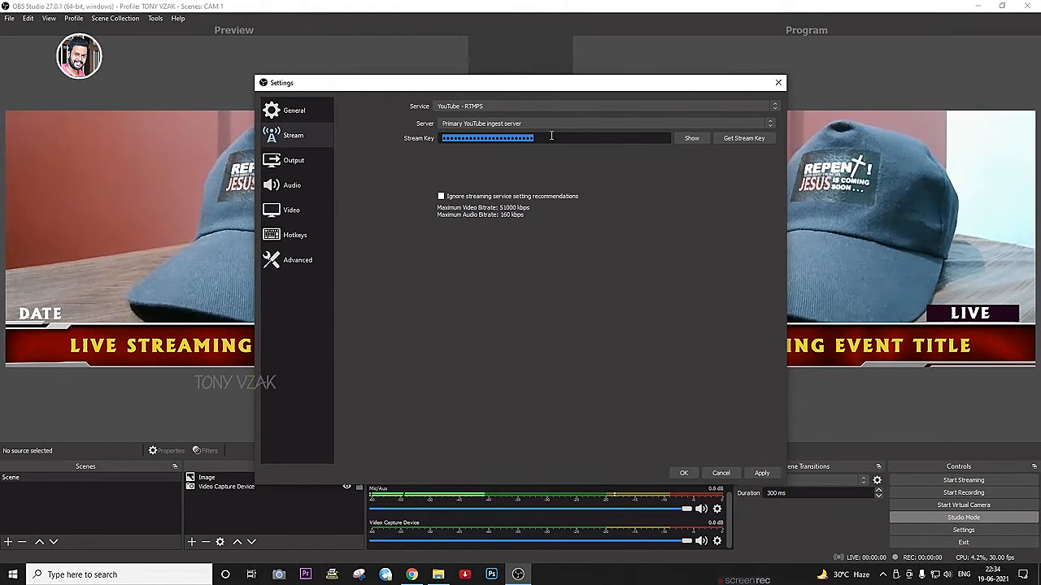
click(298, 136)
click(295, 160)
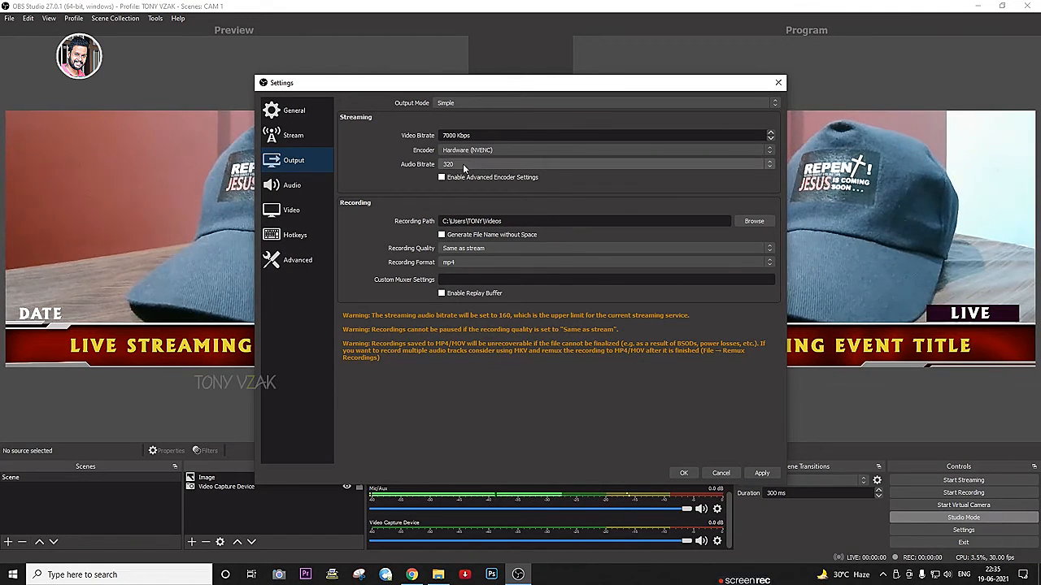
click(293, 138)
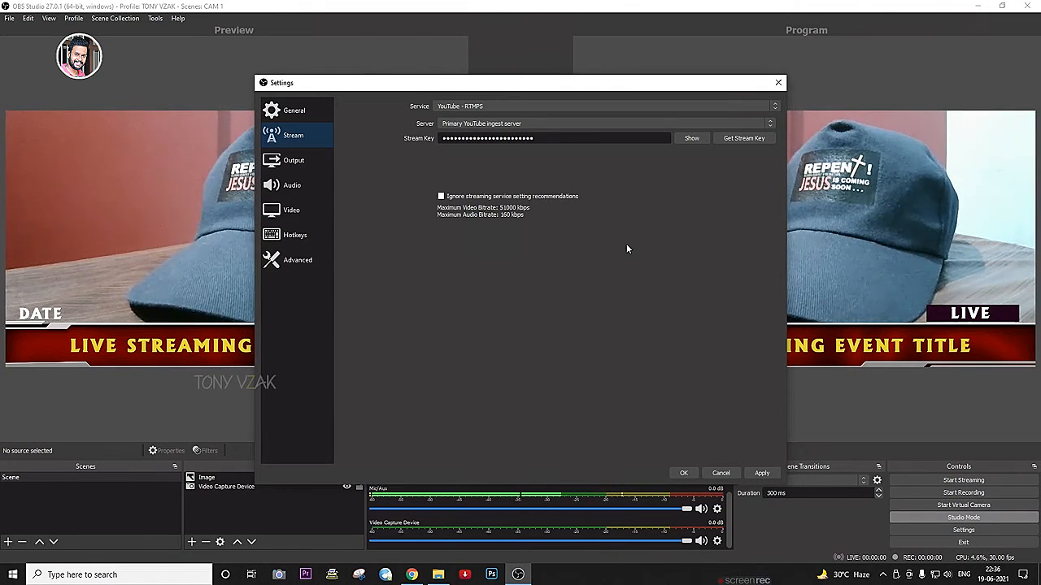
Switch to Chrome, open YouTube in a new tab and go live to reach the live streaming setup
click(412, 575)
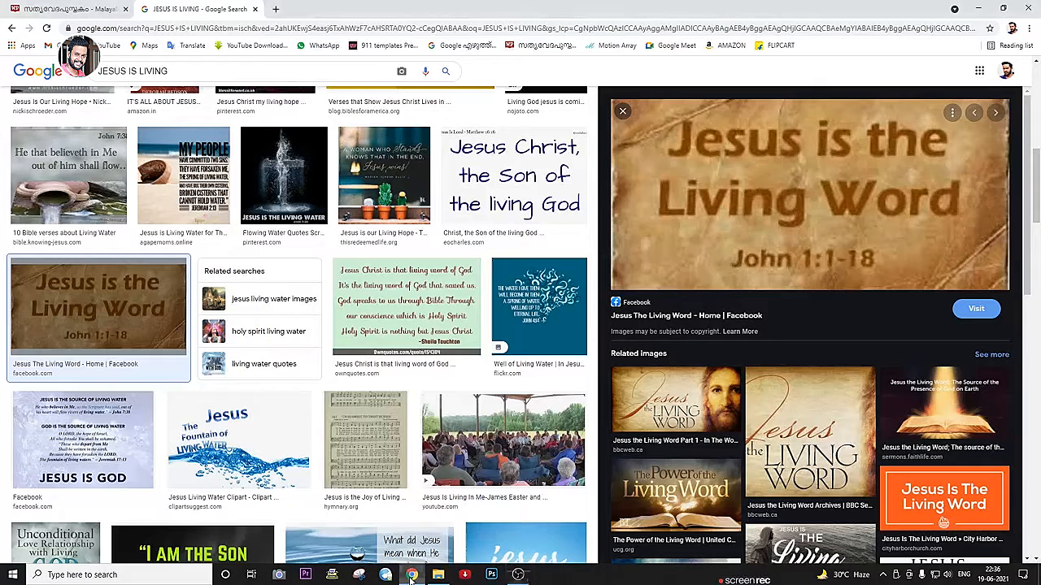
click(277, 9)
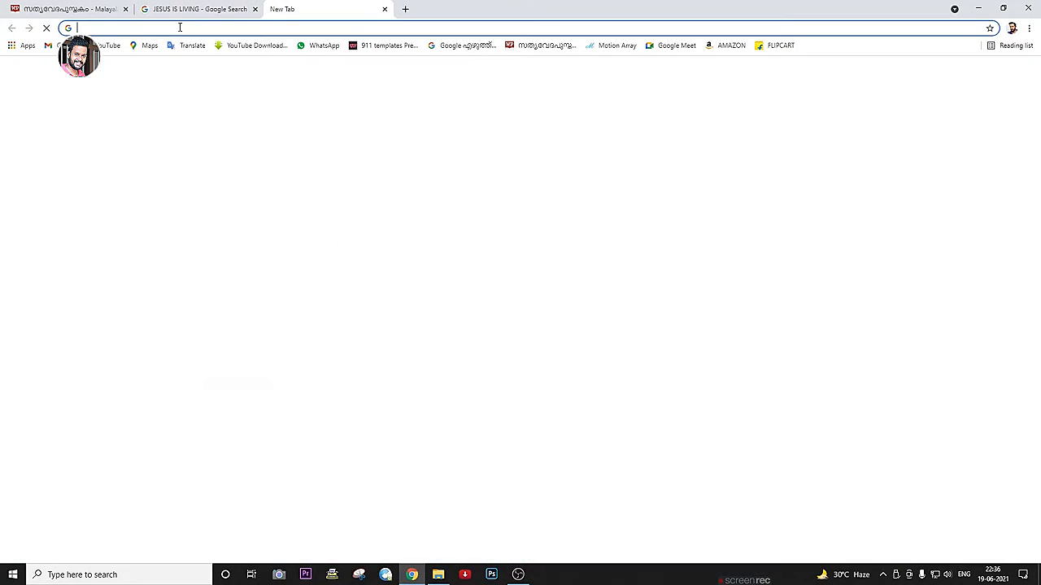
click(109, 47)
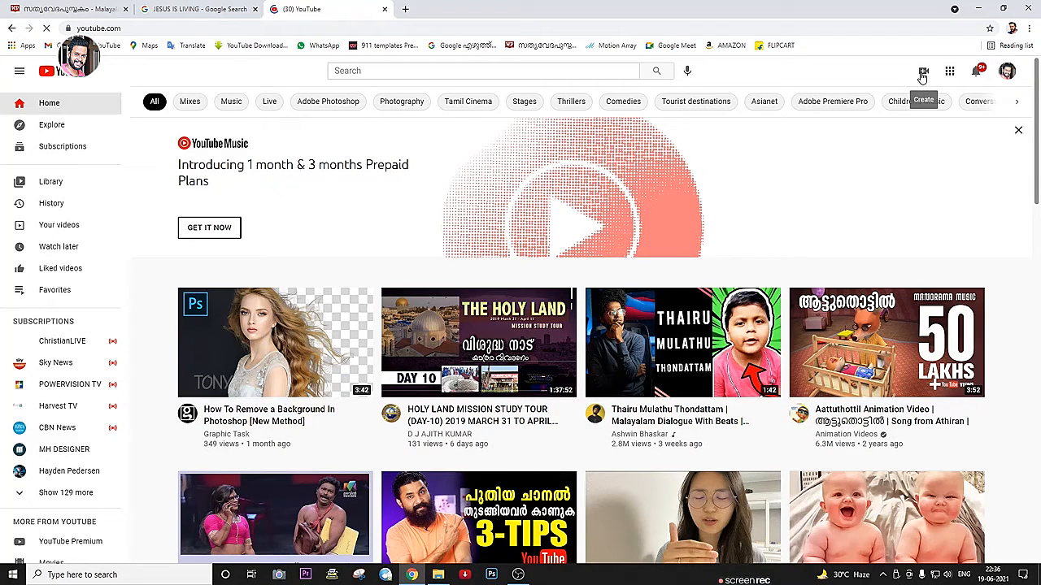
click(922, 74)
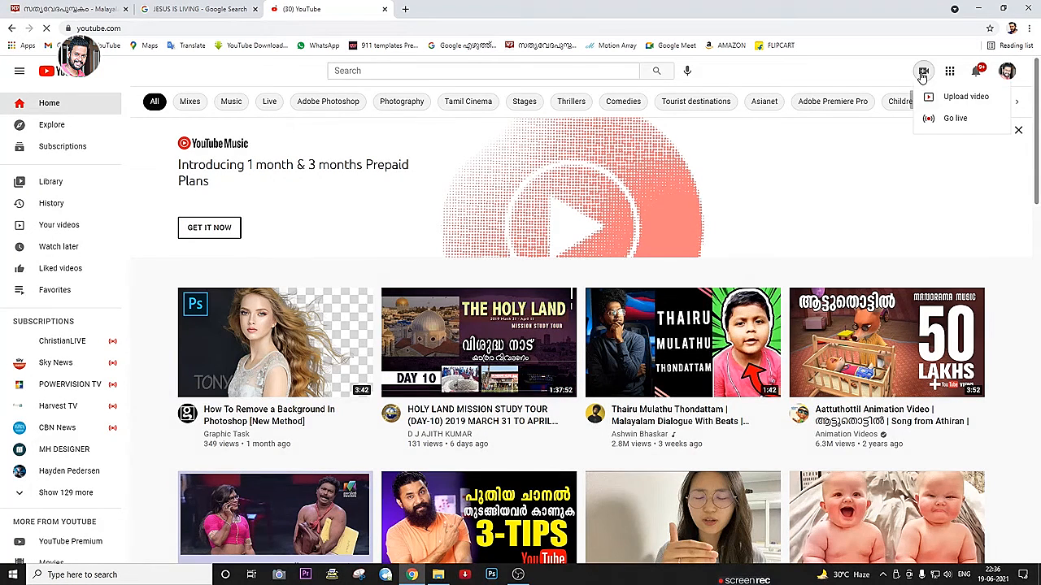
click(961, 120)
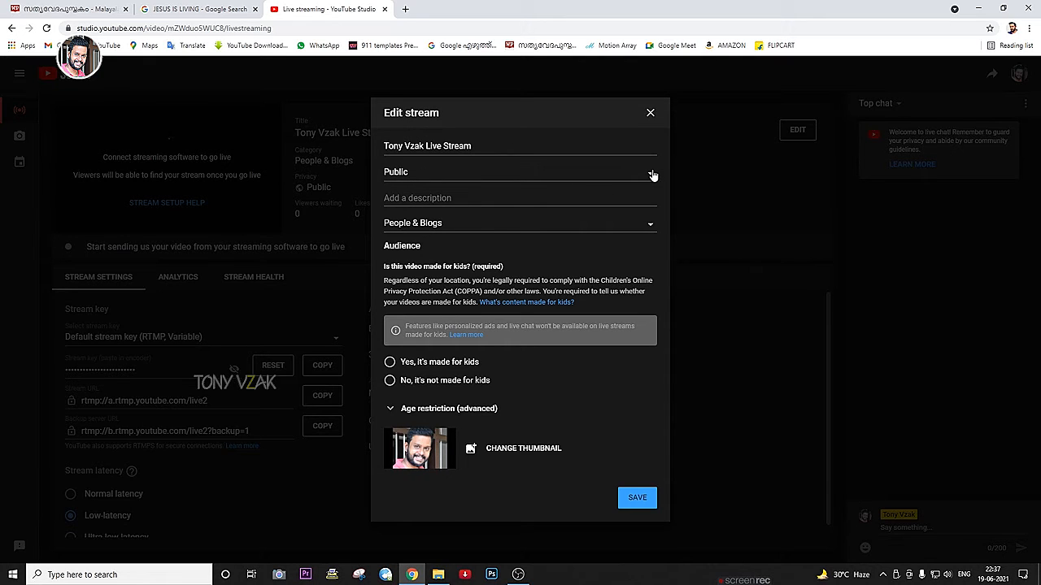
Save the stream details as not made for kids, and reveal and copy the default stream key
click(440, 380)
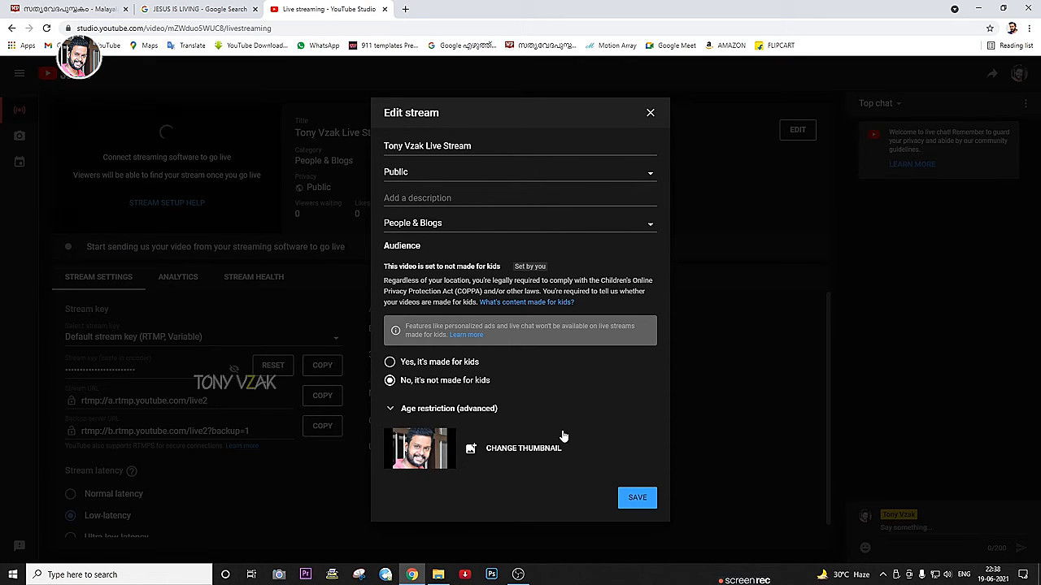
click(637, 498)
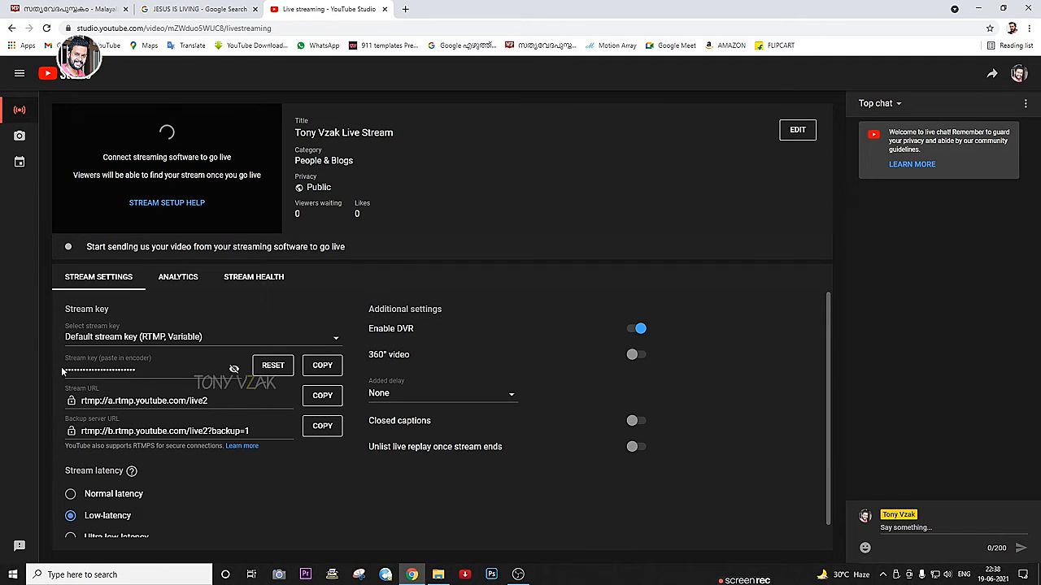
click(233, 370)
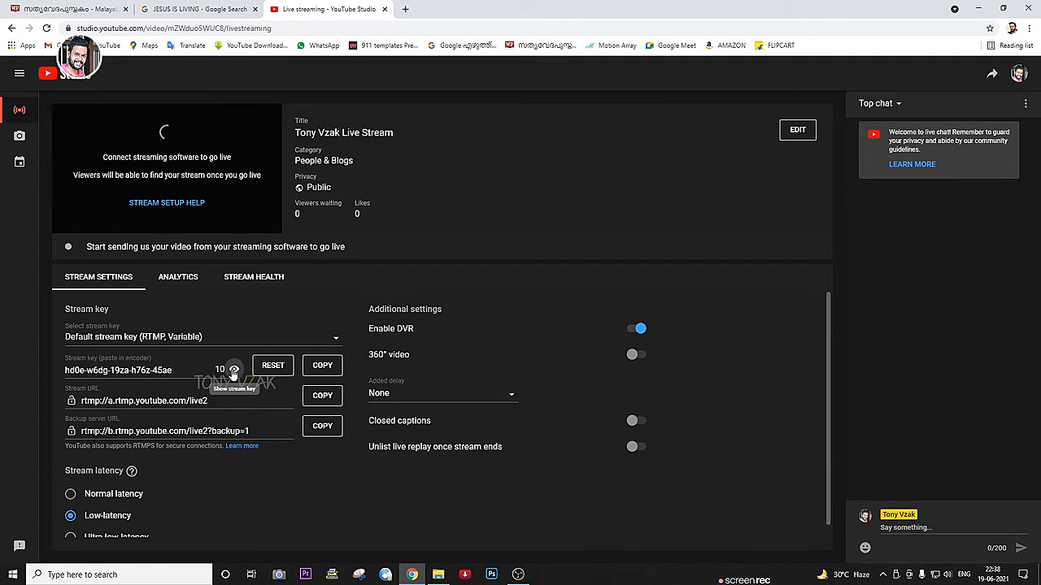
click(322, 367)
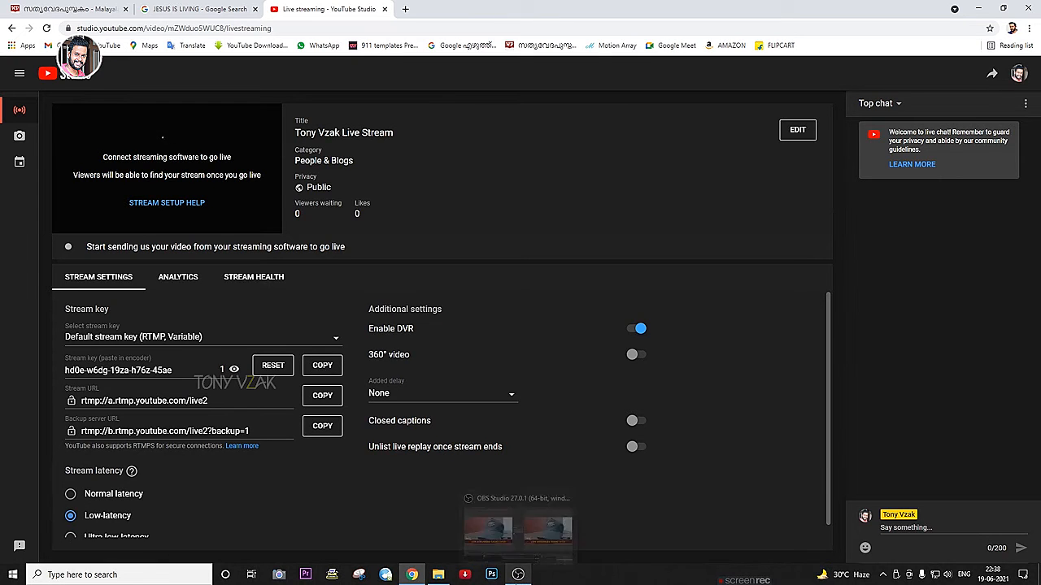
Switch to OBS Studio, replace the stream key in the stream settings with the copied key, and save the settings
click(518, 574)
drag(533, 138, 395, 135)
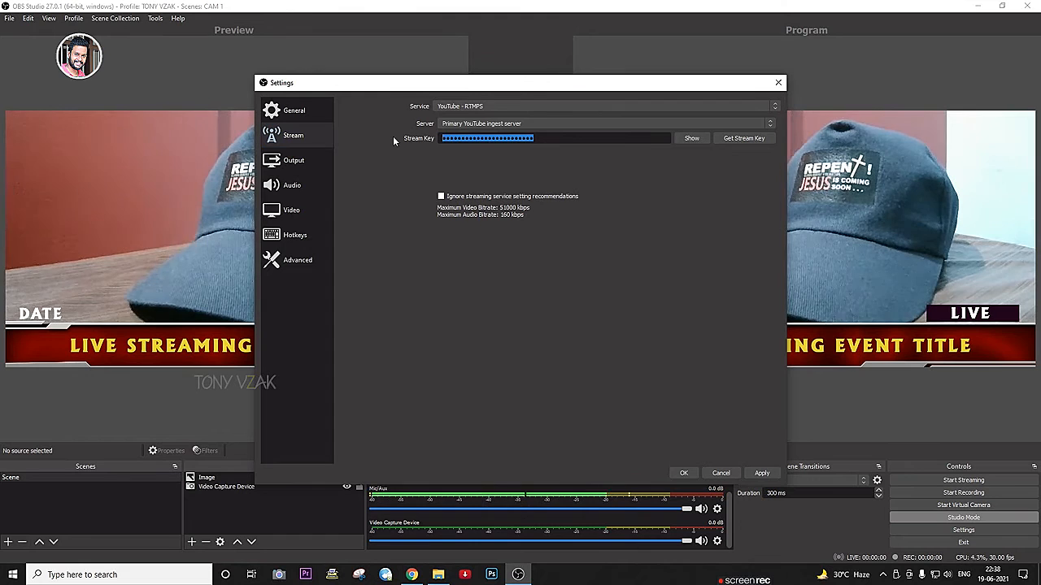
key(ctrl+v)
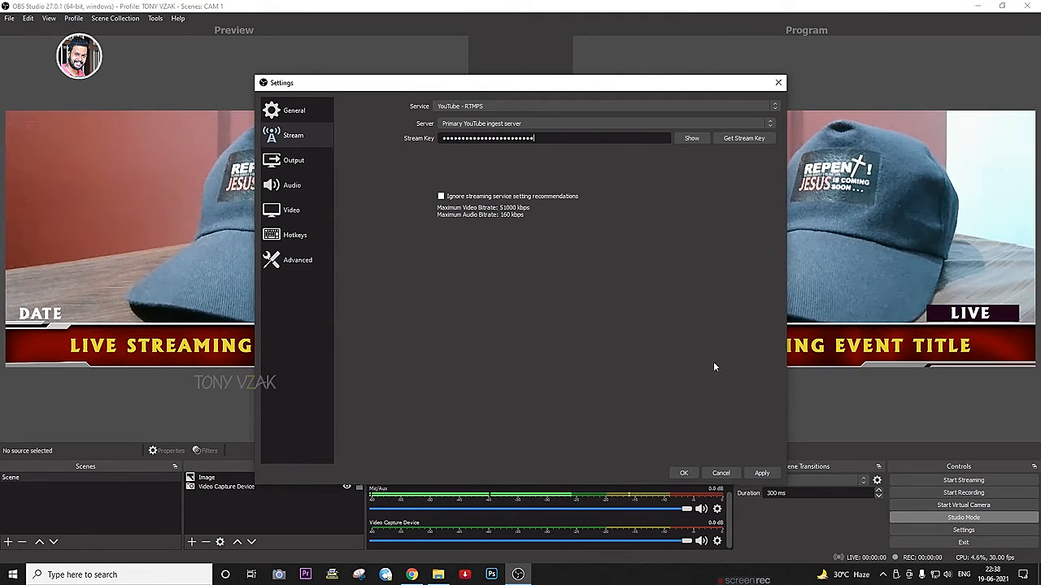
click(762, 473)
click(684, 474)
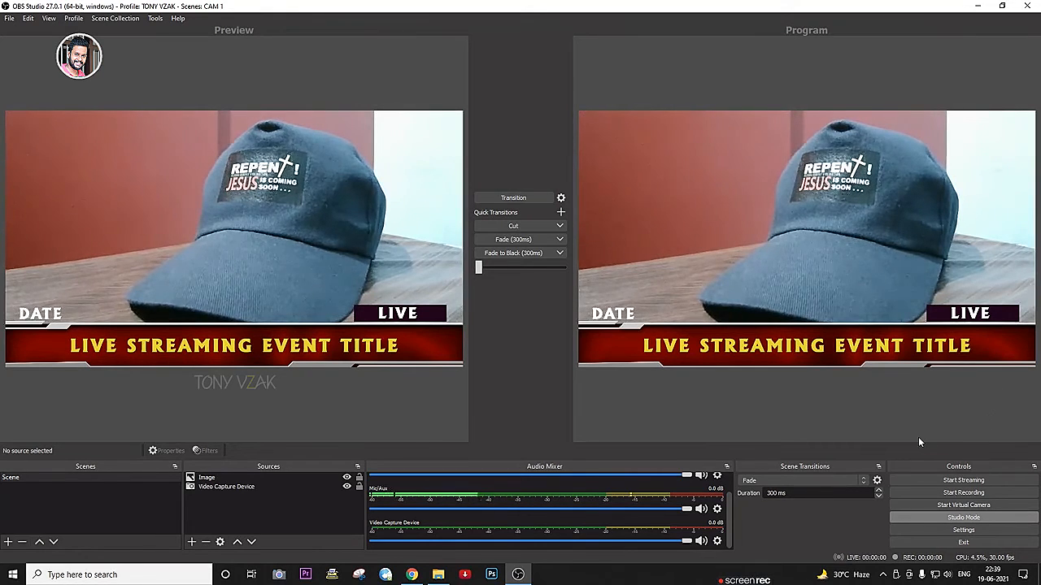
Start streaming, switch to Chrome and view the live broadcast's stream settings in YouTube Studio, dismissing the stream markers tip
click(966, 481)
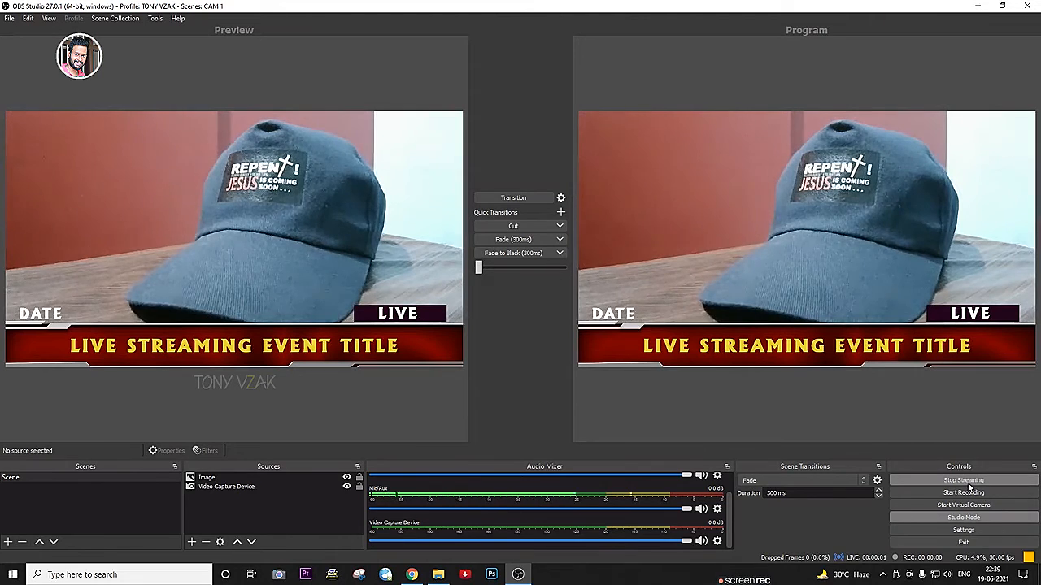
click(412, 575)
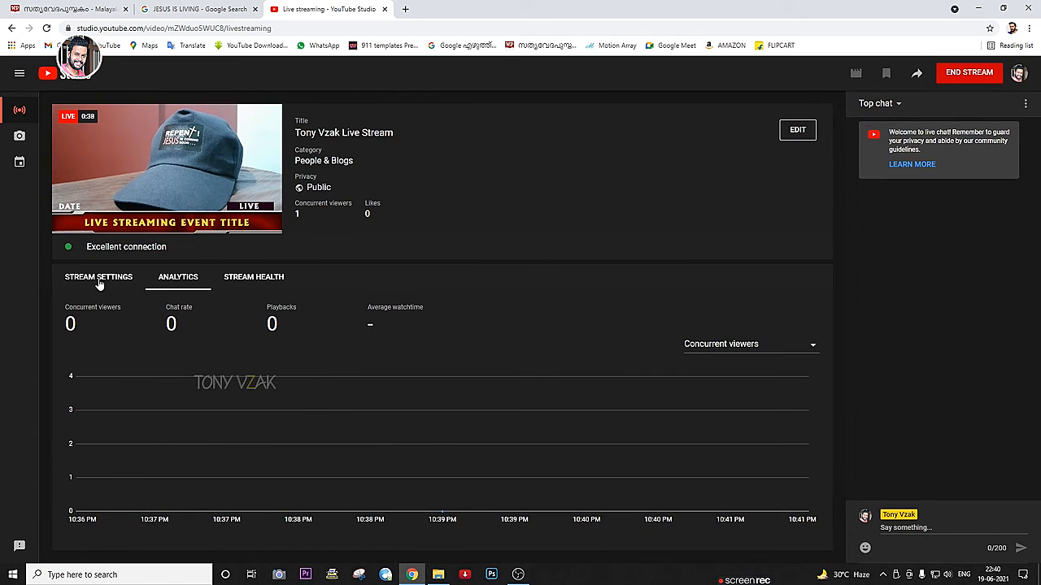
click(98, 278)
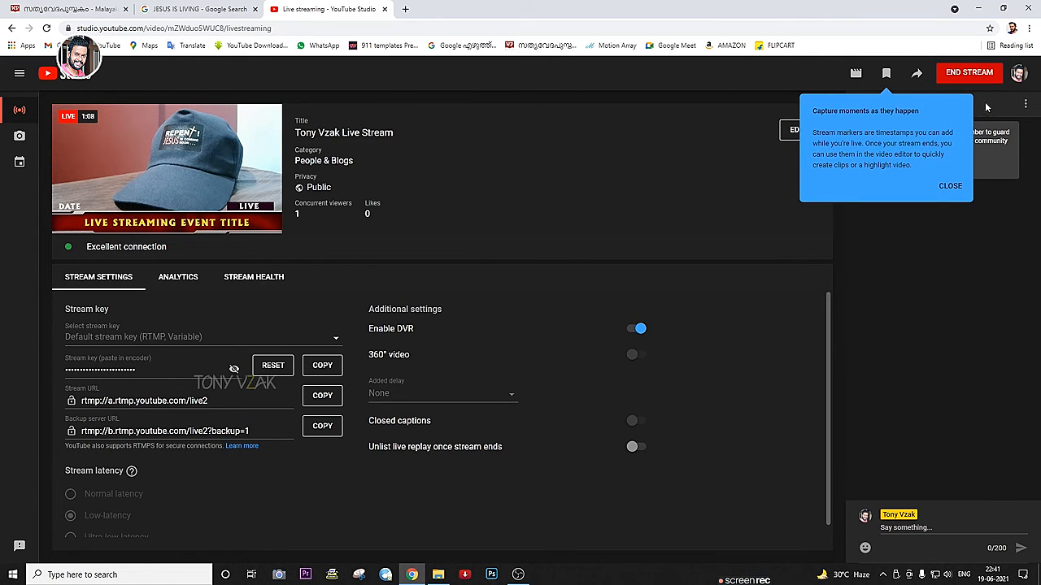
click(950, 187)
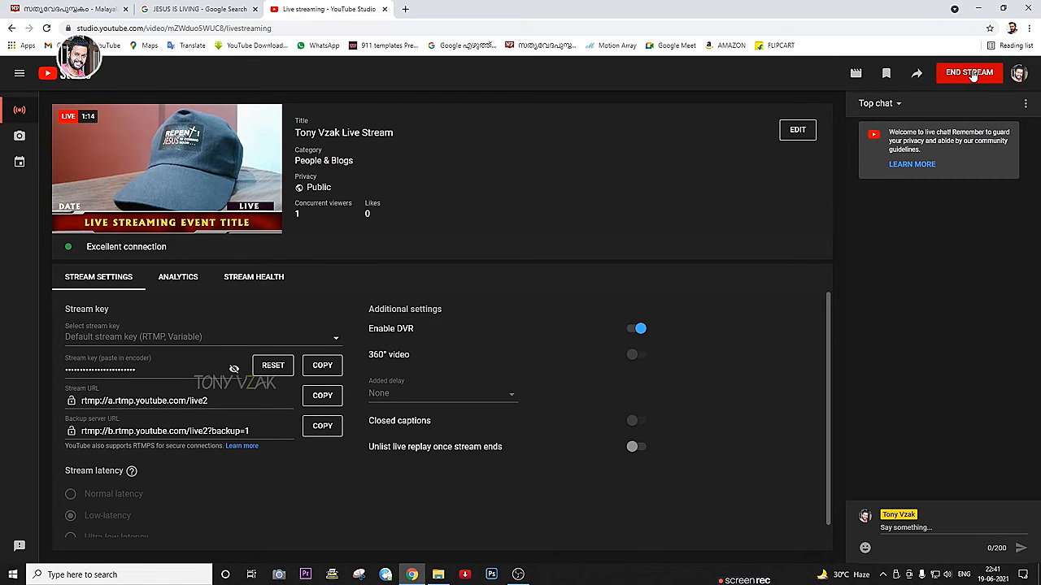
End the live stream in YouTube Studio, and switch to OBS Studio to stop streaming there as well
click(973, 74)
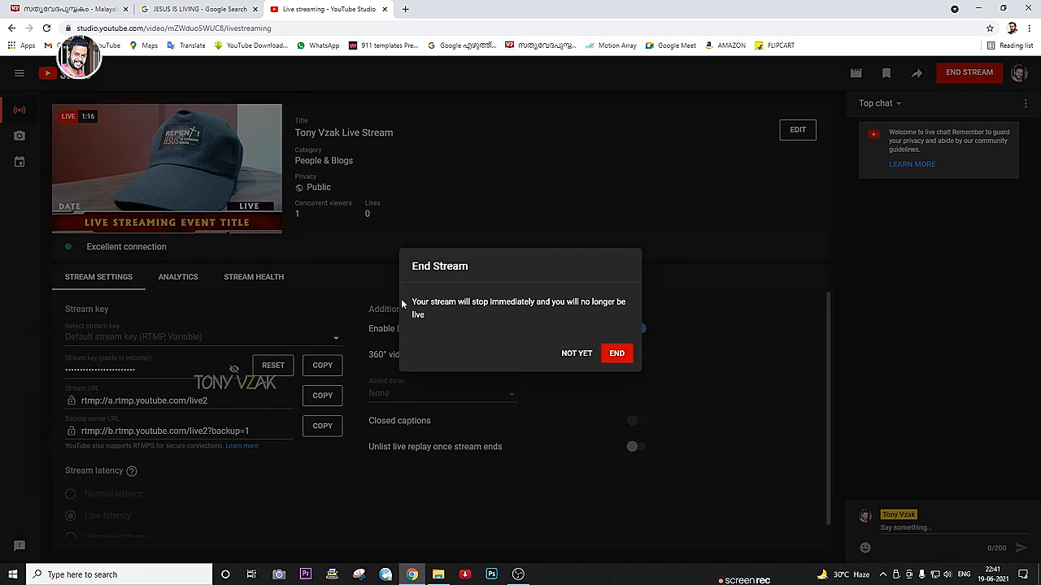
click(618, 358)
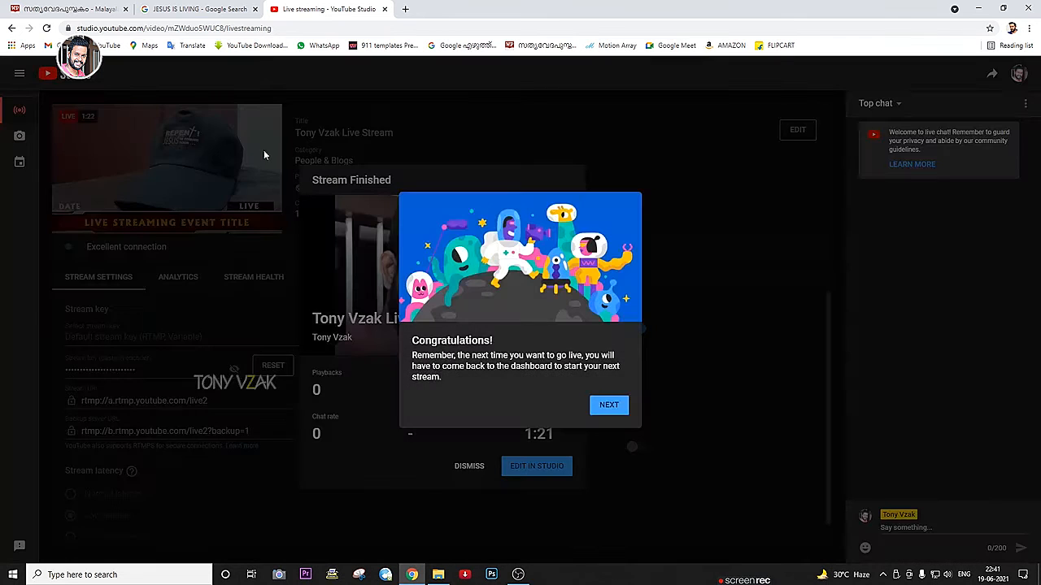
click(609, 404)
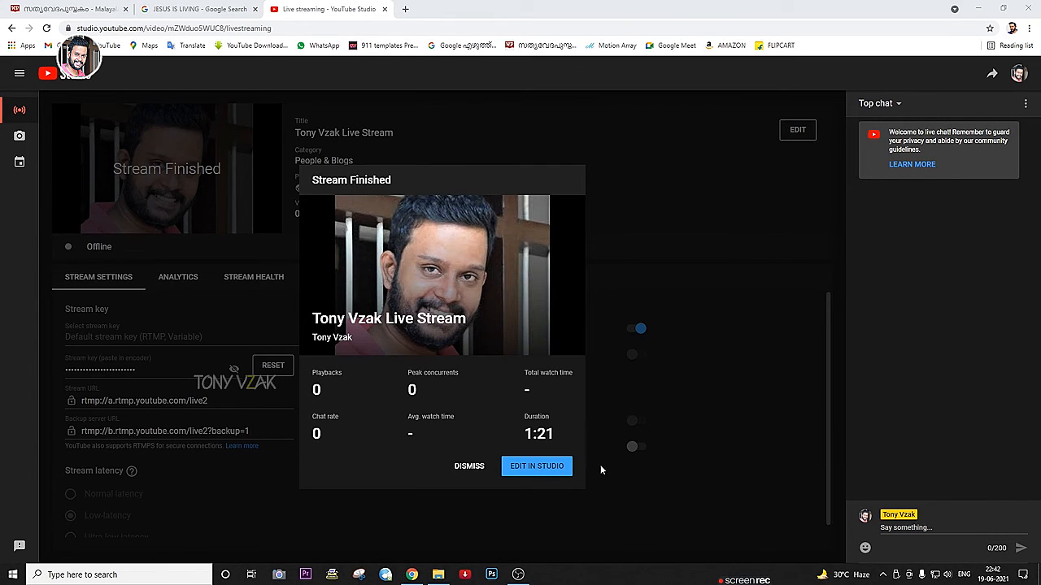
click(518, 575)
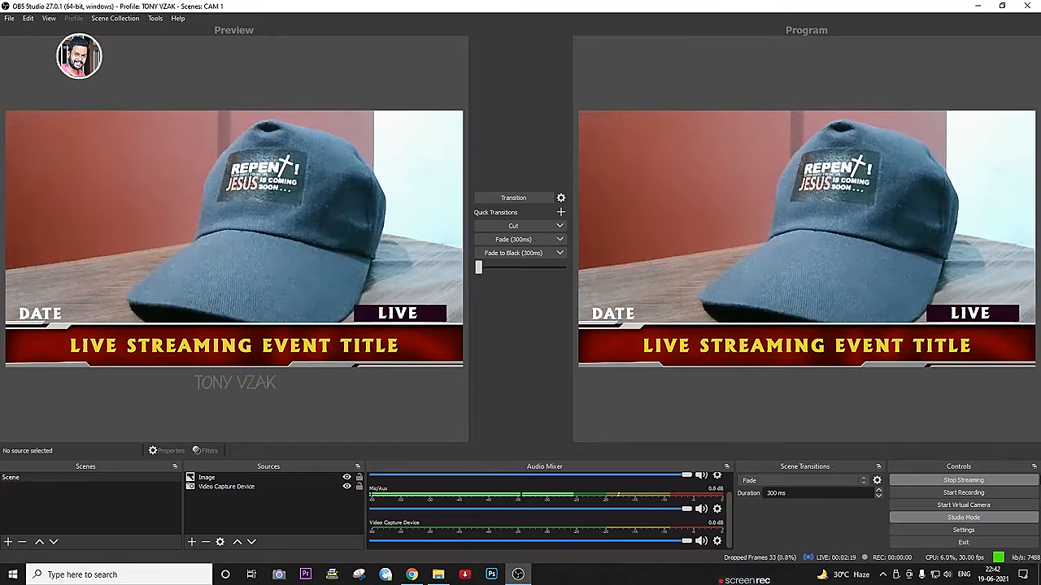
click(954, 481)
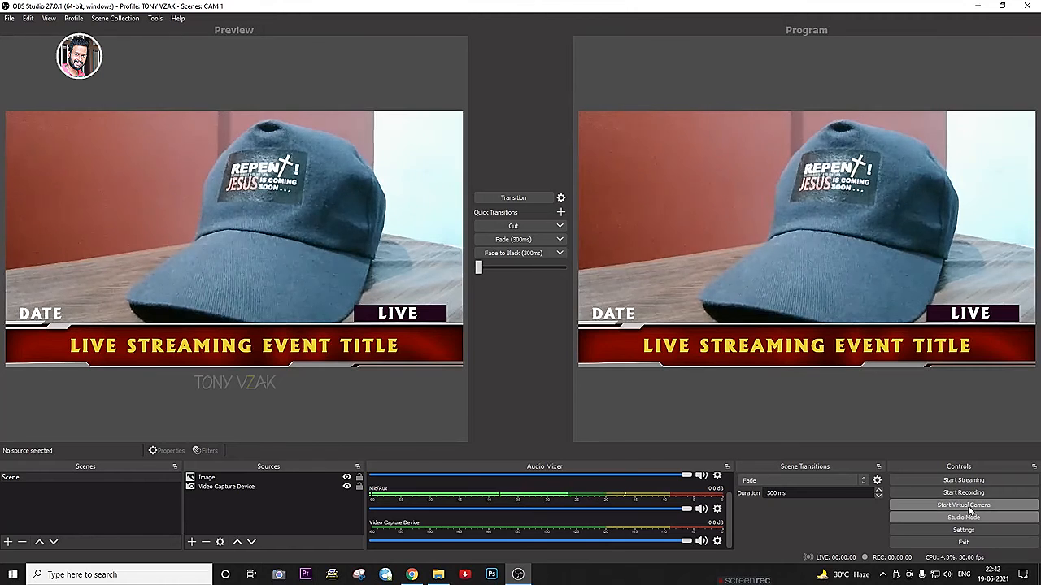
click(963, 481)
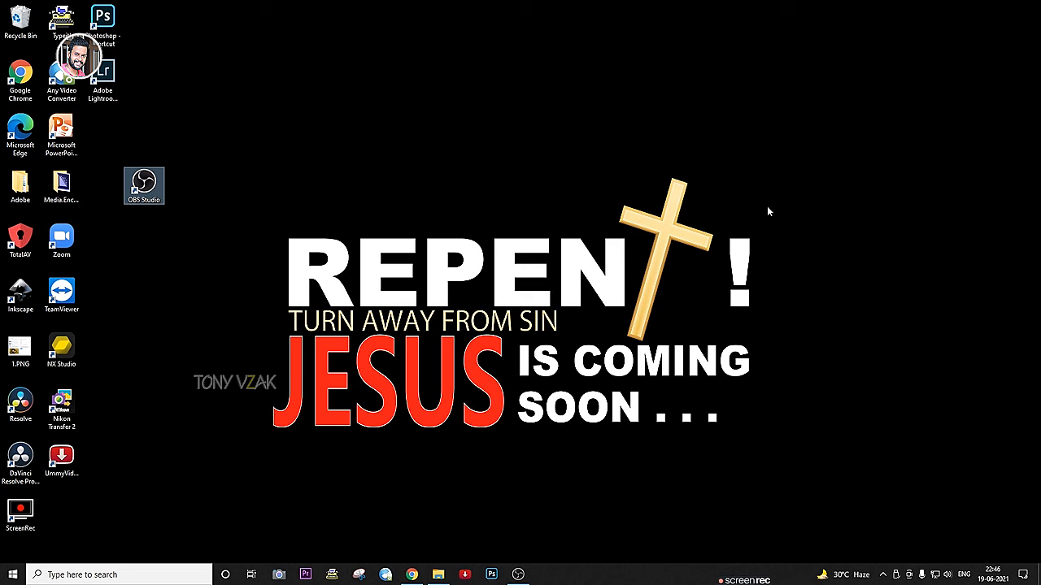
click(795, 229)
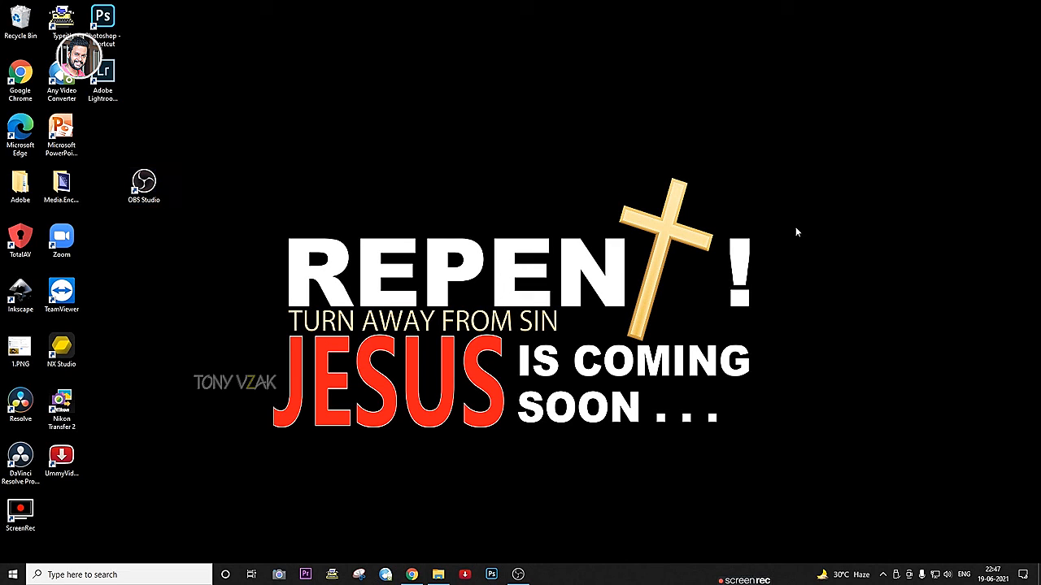